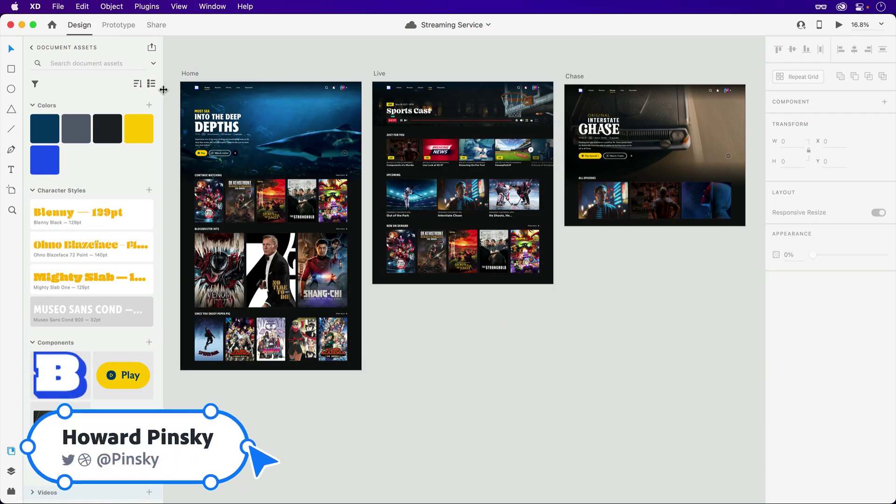
# - Preview the Home artboard and scroll through its rows to examine how the page behaves
pyautogui.scroll(10, 165, 93)
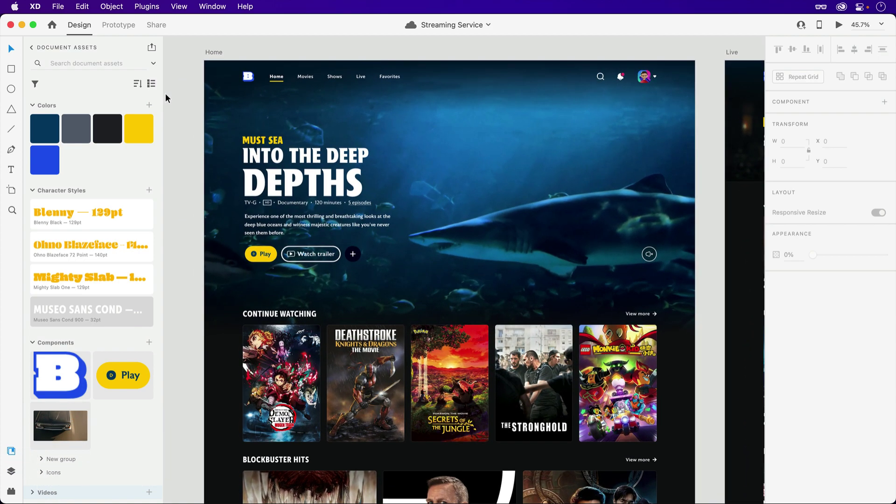
pyautogui.click(503, 122)
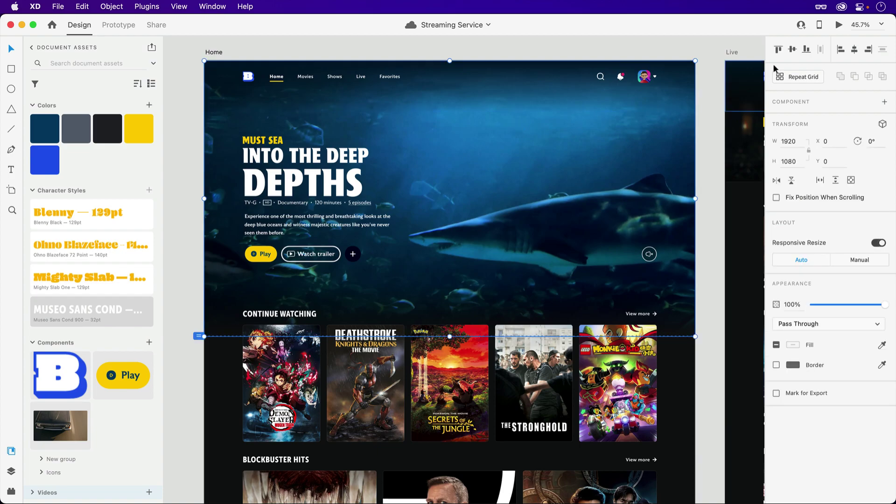
pyautogui.click(840, 25)
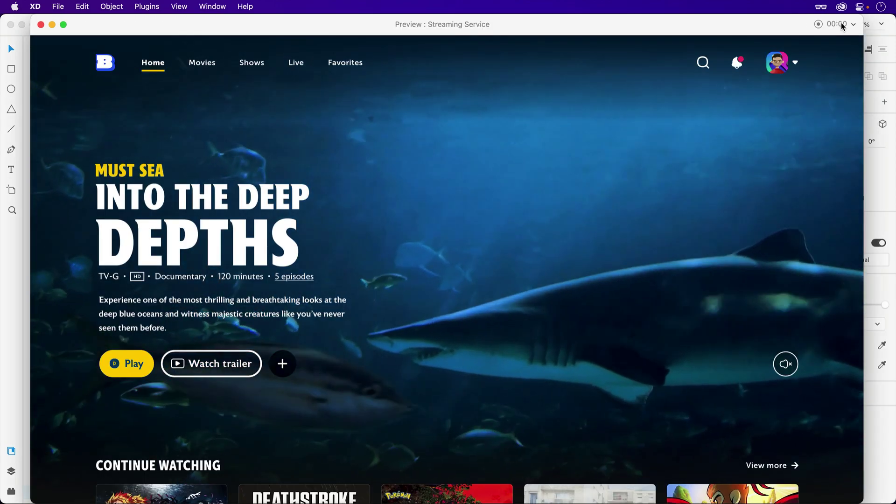
pyautogui.scroll(-10, 509, 293)
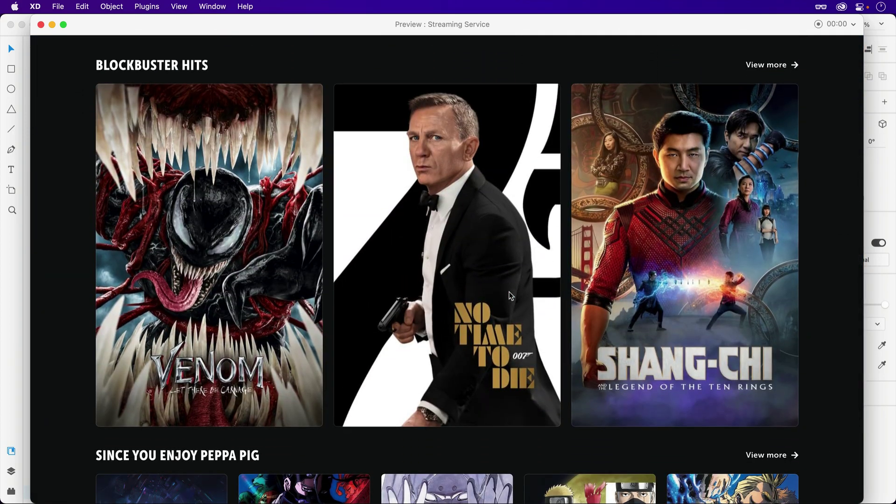
pyautogui.scroll(-5, 510, 295)
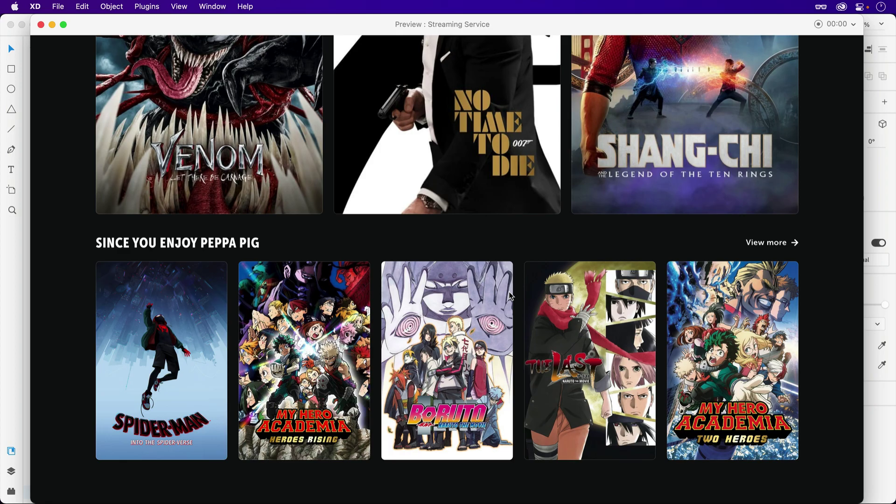
pyautogui.scroll(15, 510, 295)
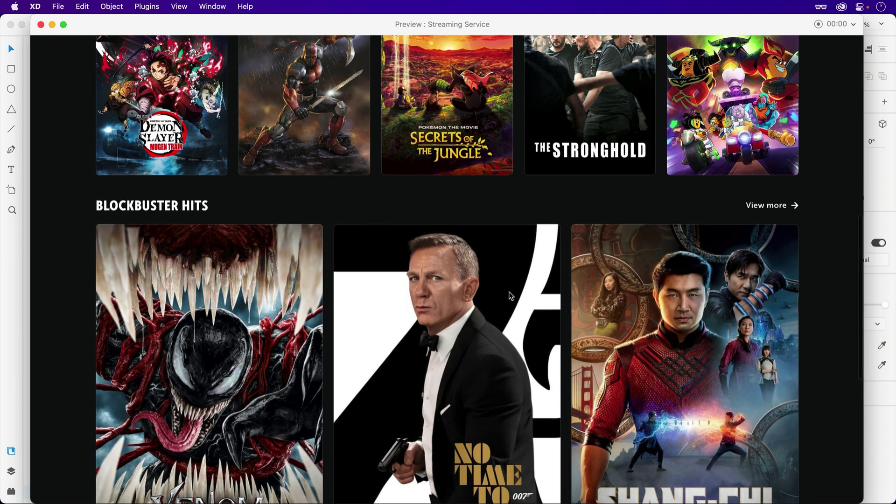
pyautogui.scroll(3, 509, 295)
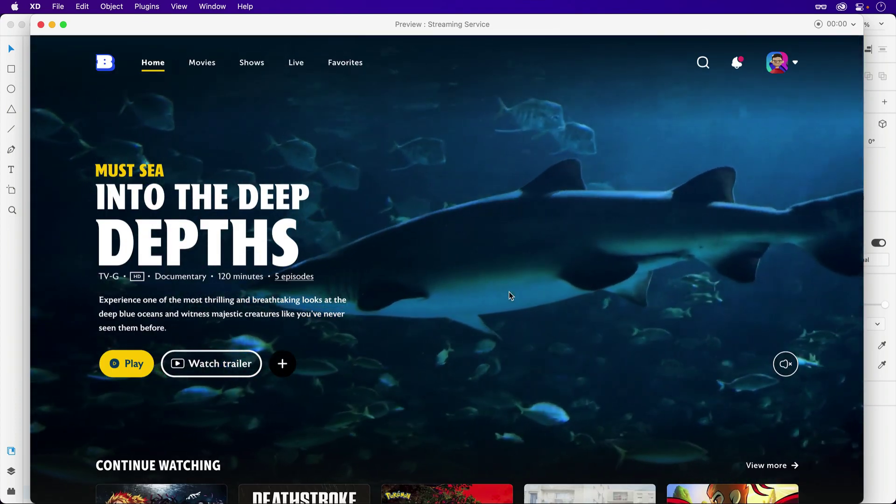
pyautogui.press('super+w')
# - Turn the "Since you enjoy Peppa Pig" heading, its View more link and poster row into a component named Shows
pyautogui.scroll(-10, 510, 296)
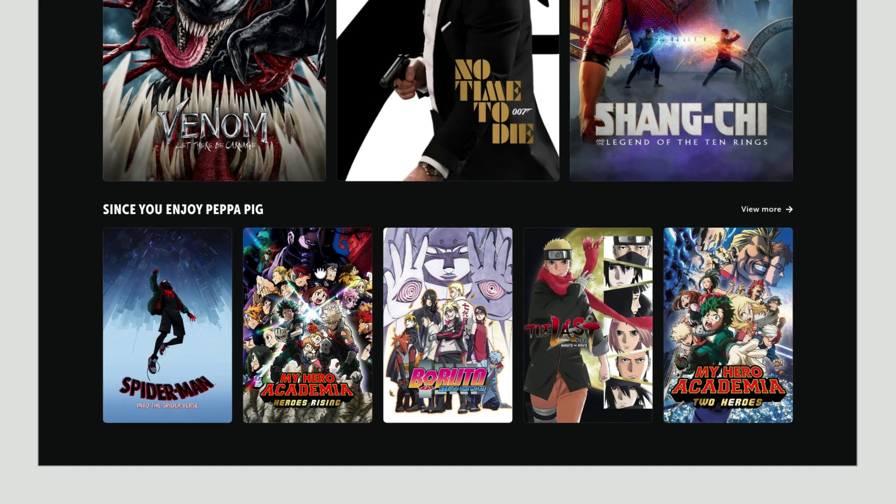
pyautogui.click(336, 309)
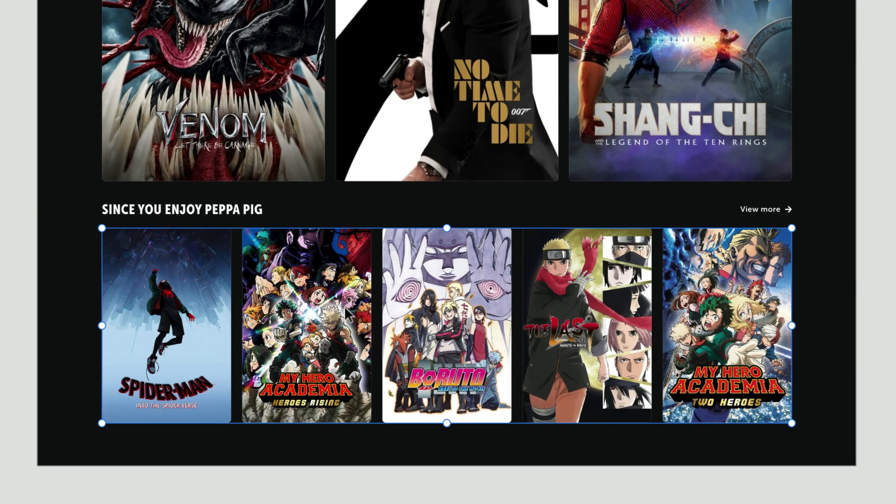
pyautogui.keyDown('shift'); pyautogui.click(235, 208); pyautogui.keyUp('shift')
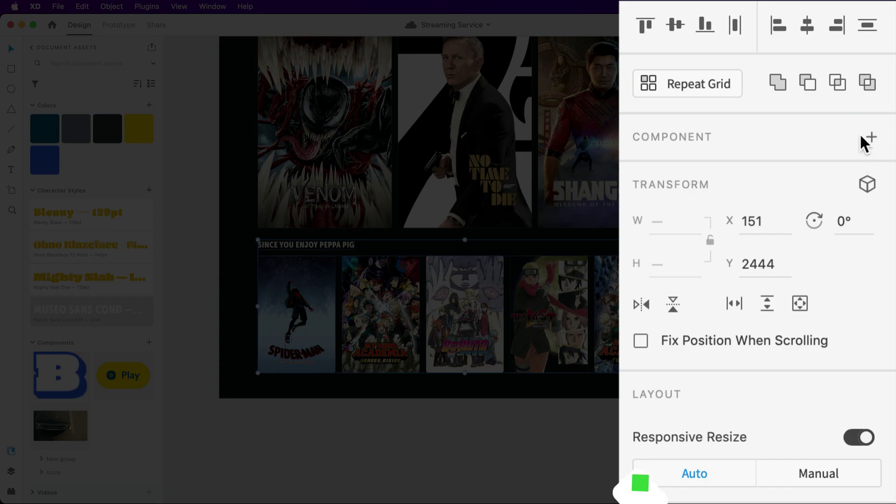
pyautogui.click(863, 138)
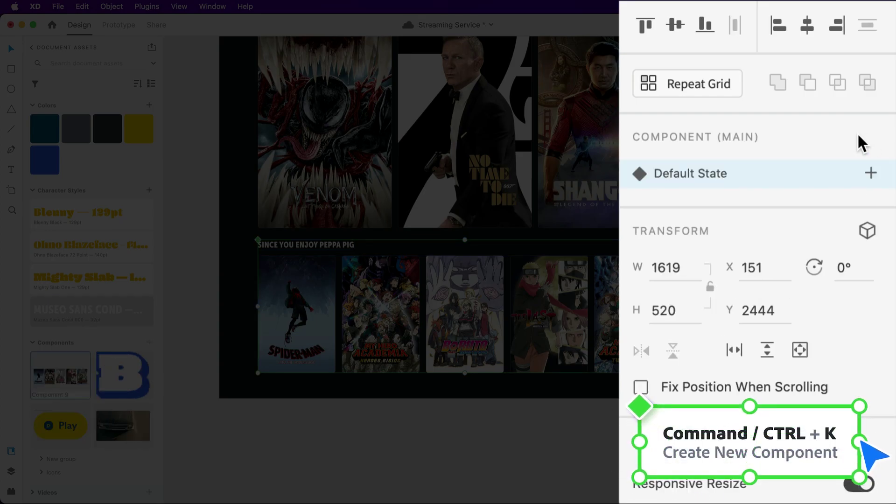
pyautogui.doubleClick(51, 398)
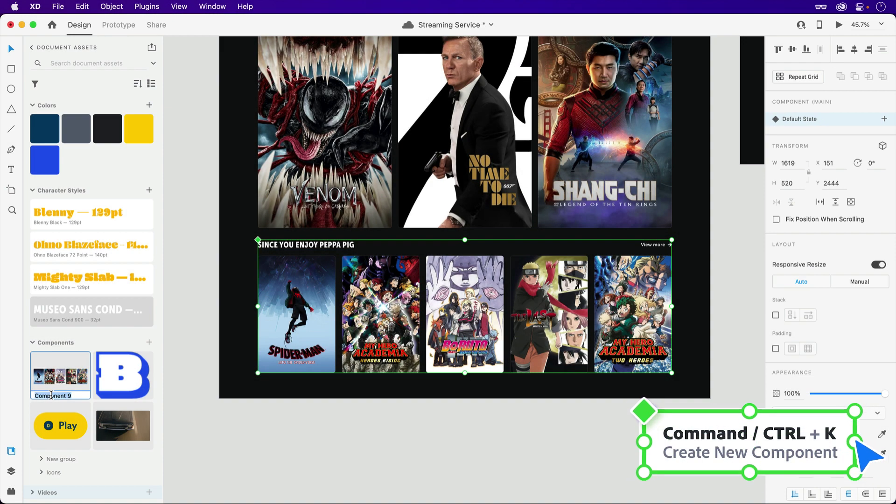
pyautogui.write('Shows')
pyautogui.press('Return')
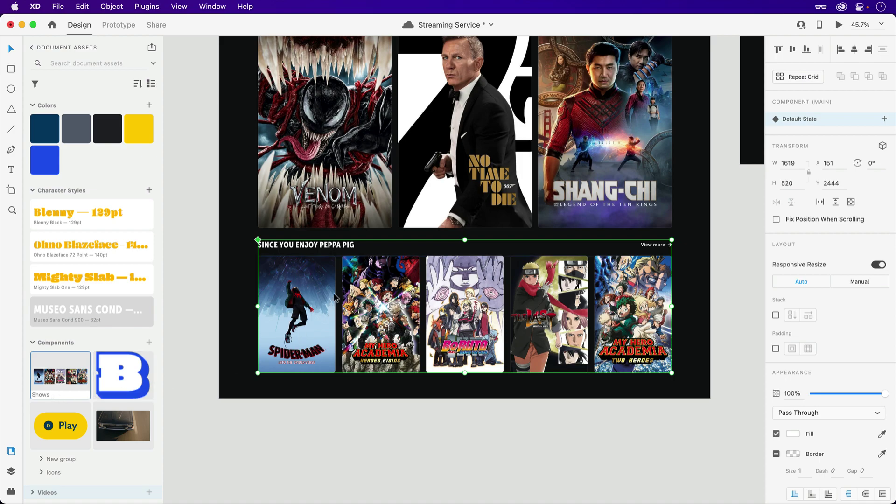
# - Inside the Shows component, move the heading and the View more link outward past the opposite sides of the artboard
pyautogui.doubleClick(329, 246)
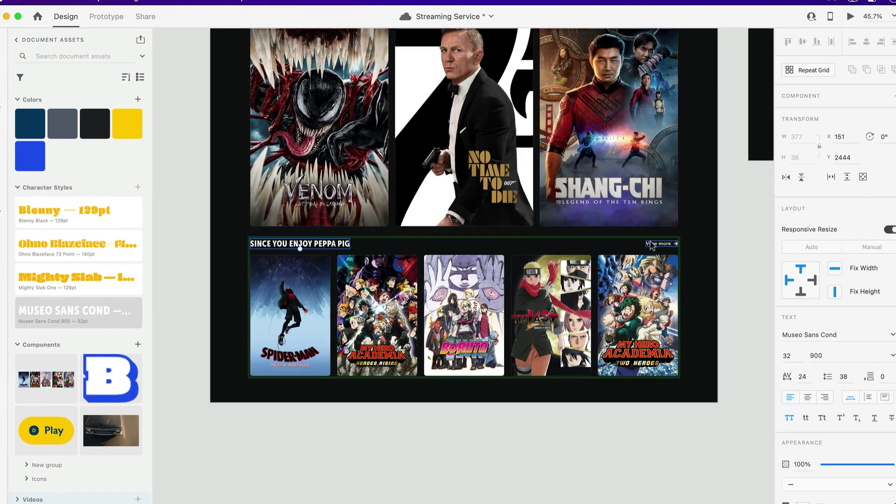
pyautogui.keyDown('shift'); pyautogui.click(649, 246); pyautogui.keyUp('shift')
pyautogui.moveTo(672, 245); pyautogui.dragTo(706, 246)
pyautogui.moveTo(848, 217); pyautogui.dragTo(895, 217)
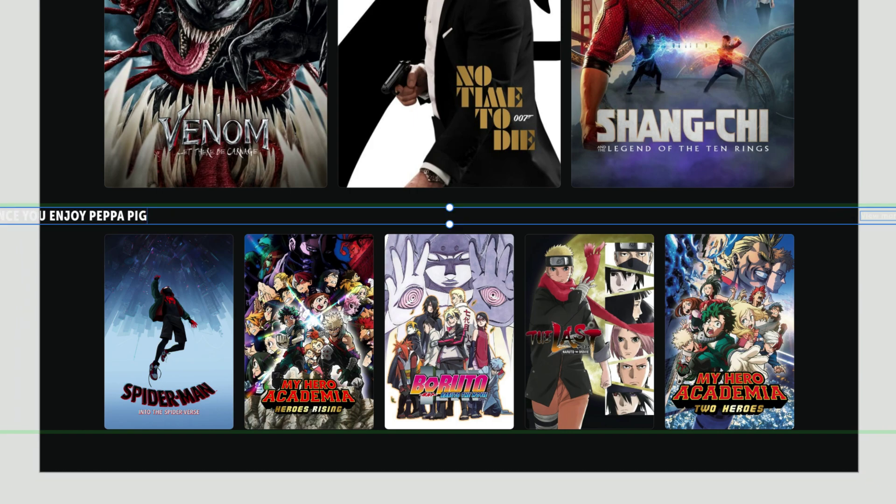
# - Spread the poster row symmetrically beyond both artboard sides and move it down past the artboard's lower edge
pyautogui.click(670, 299)
pyautogui.press('alt')
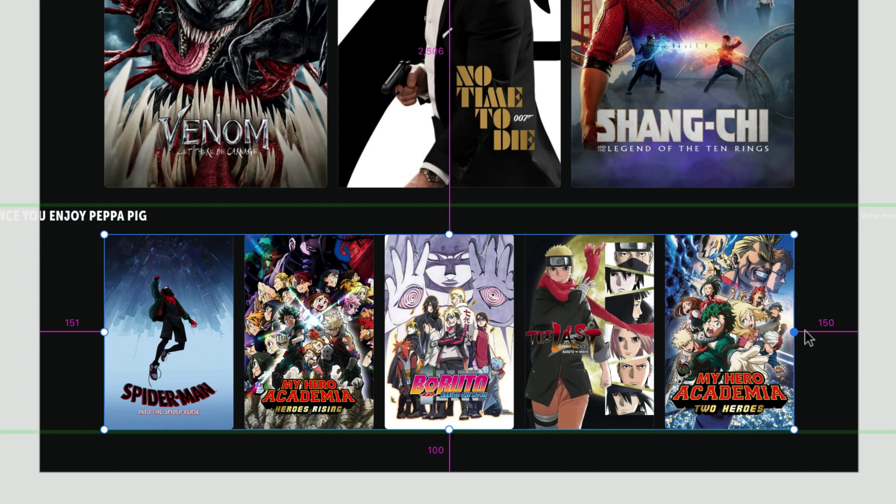
pyautogui.moveTo(792, 333); pyautogui.dragTo(895, 331)
pyautogui.moveTo(466, 275); pyautogui.dragTo(465, 395)
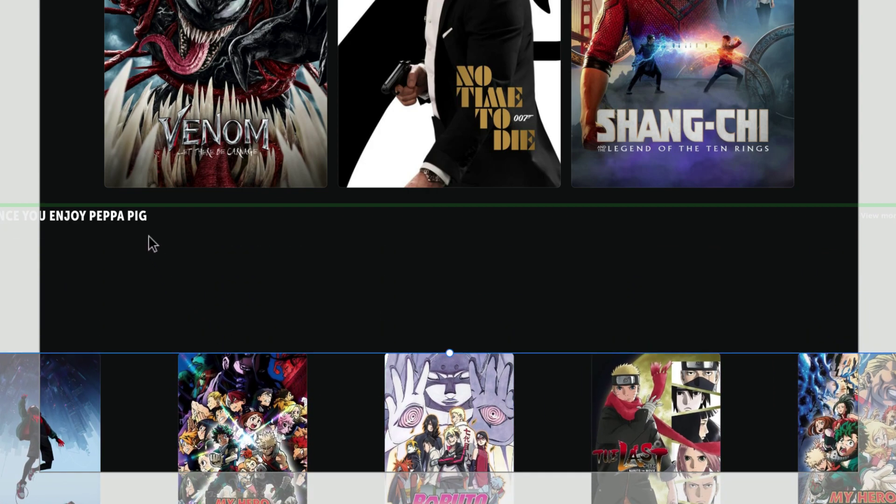
# - Set the opacity of the component's heading, View more link and poster row to 0%
pyautogui.keyDown('shift'); pyautogui.click(172, 226); pyautogui.keyUp('shift')
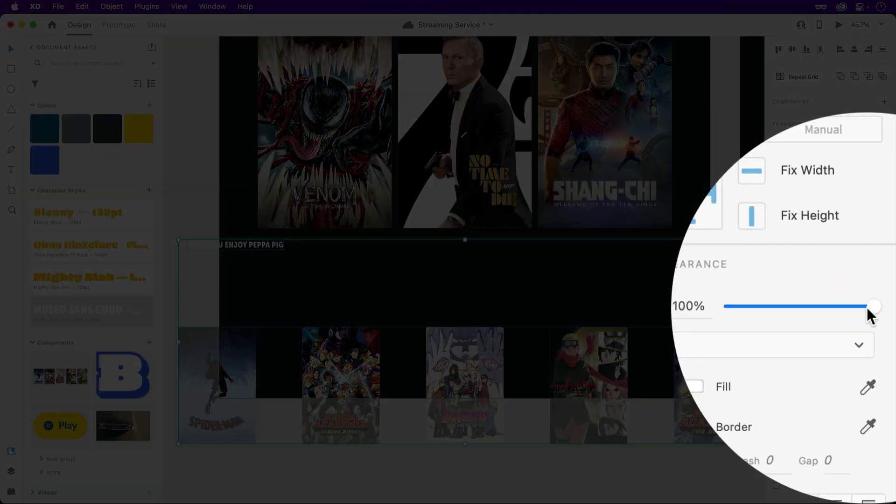
pyautogui.moveTo(885, 337); pyautogui.dragTo(810, 336)
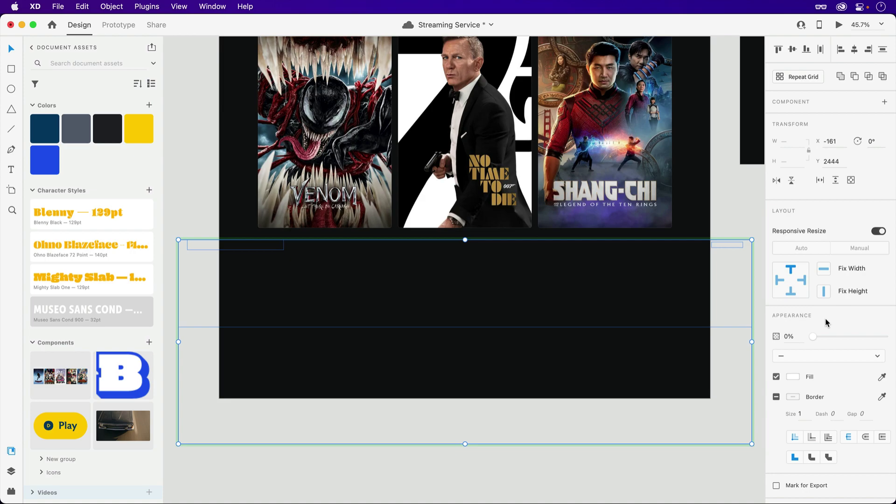
pyautogui.press('super+k')
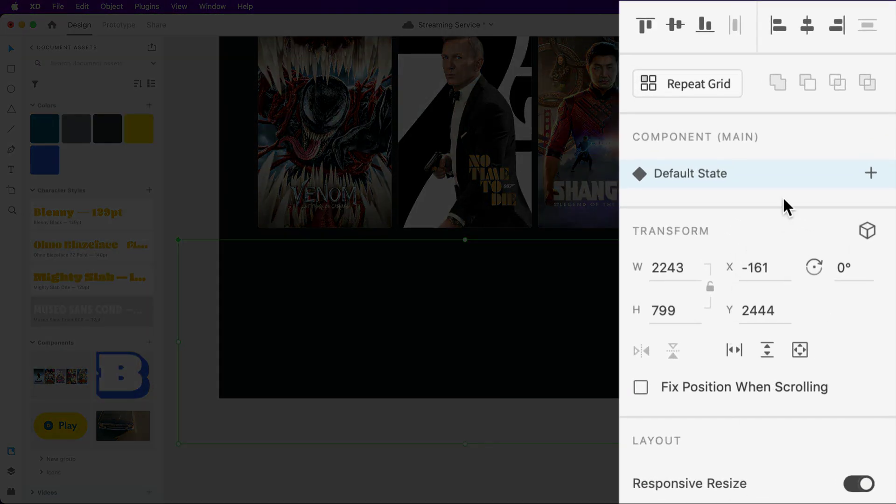
# - Add a Hover State to the Shows component, keeping the suggested state name
pyautogui.click(869, 171)
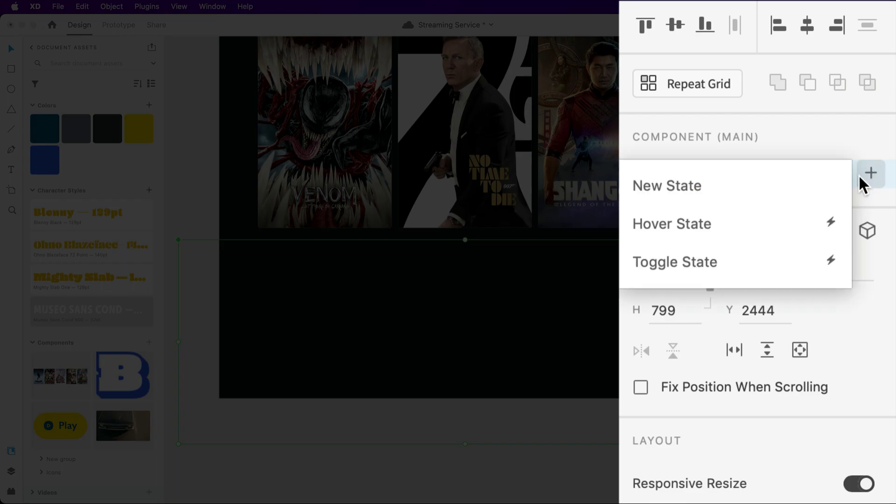
pyautogui.click(785, 215)
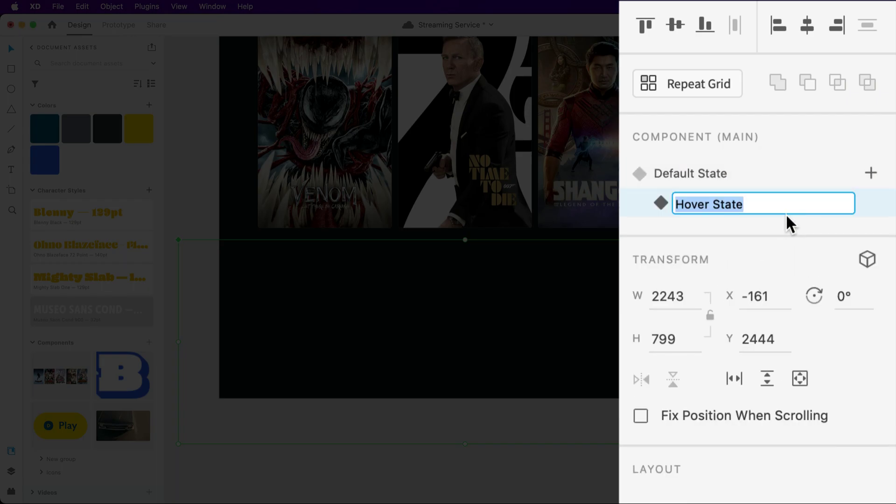
pyautogui.press('Return')
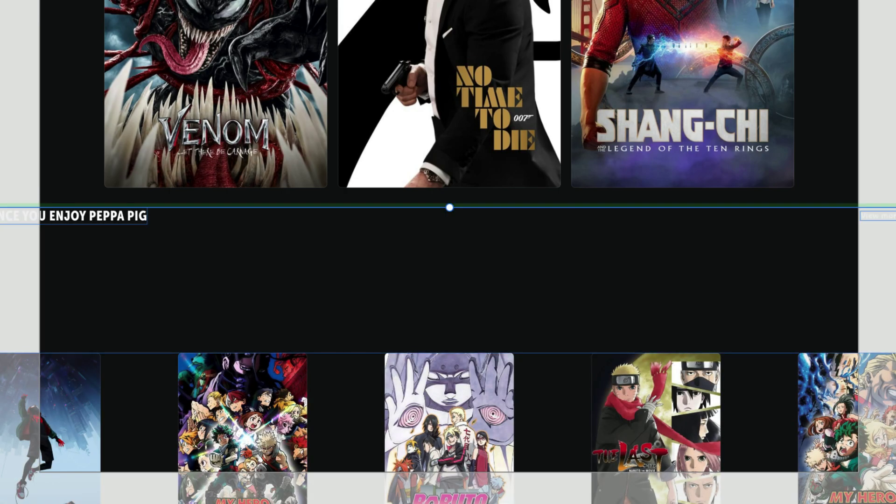
# - In the Hover State, move the View more link and the heading back inside the artboard, aligned to the vertical guides
pyautogui.click(885, 217)
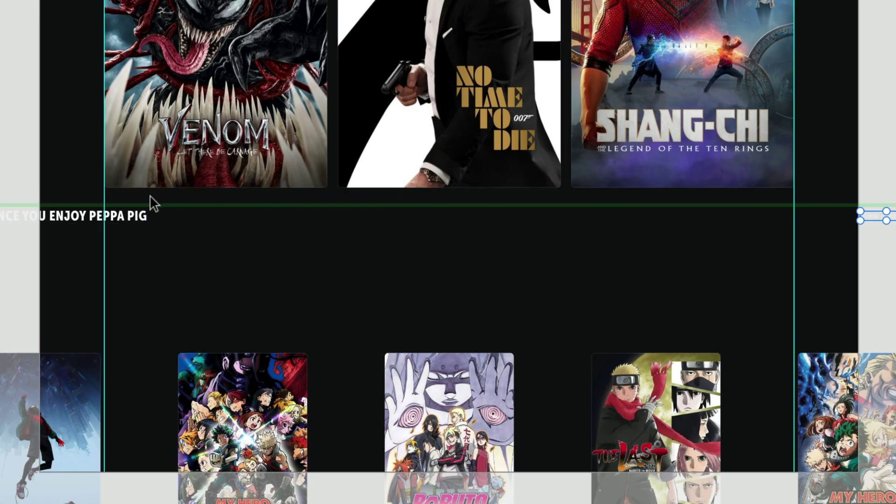
pyautogui.keyDown('shift'); pyautogui.click(89, 216); pyautogui.keyUp('shift')
pyautogui.moveTo(2, 216); pyautogui.dragTo(105, 222)
# - Narrow the Hover State's poster row to fit between the vertical guides and move it up beneath the heading
pyautogui.click(427, 420)
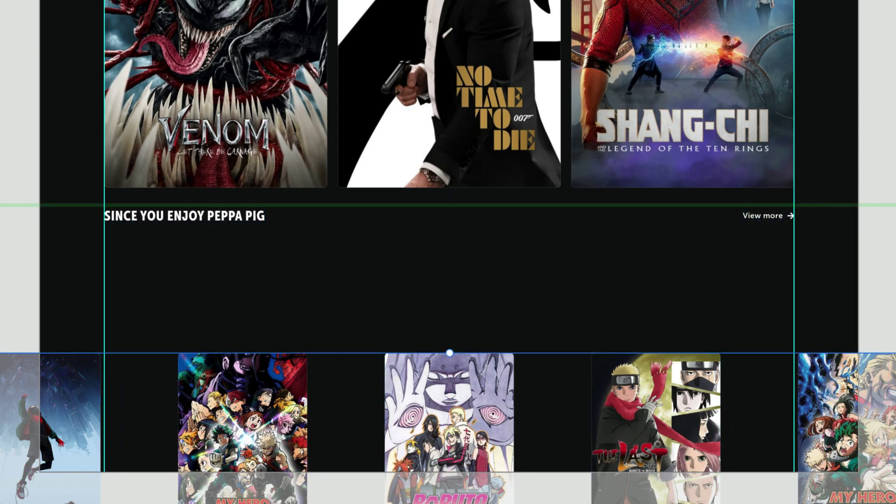
pyautogui.moveTo(895, 445); pyautogui.dragTo(794, 444)
pyautogui.moveTo(733, 444); pyautogui.dragTo(733, 329)
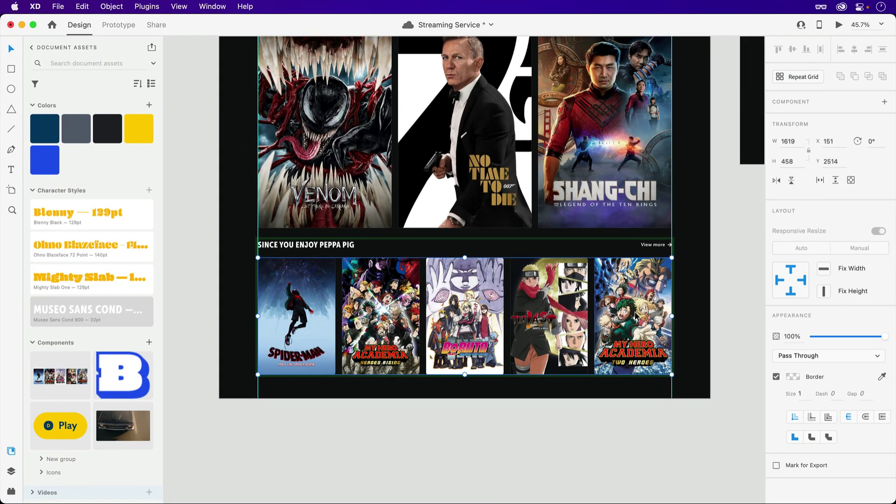
pyautogui.press('Escape')
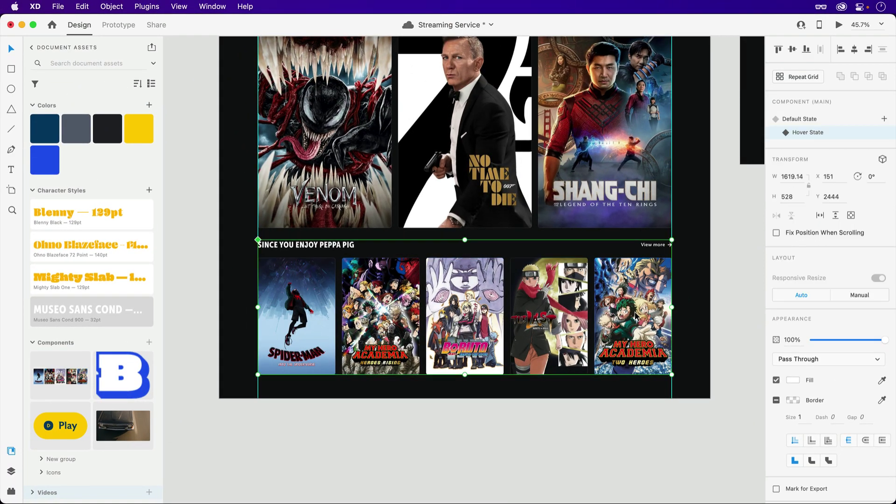
# - Switch the Shows component back to its Default State and preview the Home page, checking how the last row reveals itself
pyautogui.click(831, 121)
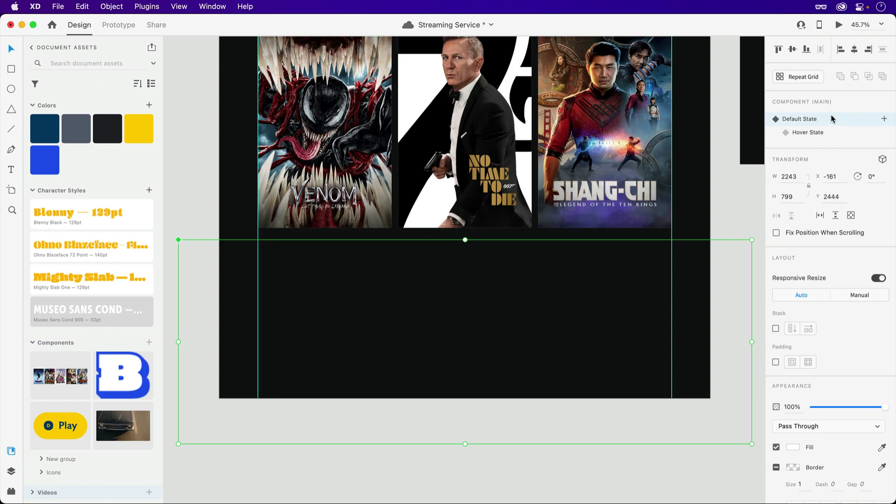
pyautogui.click(839, 26)
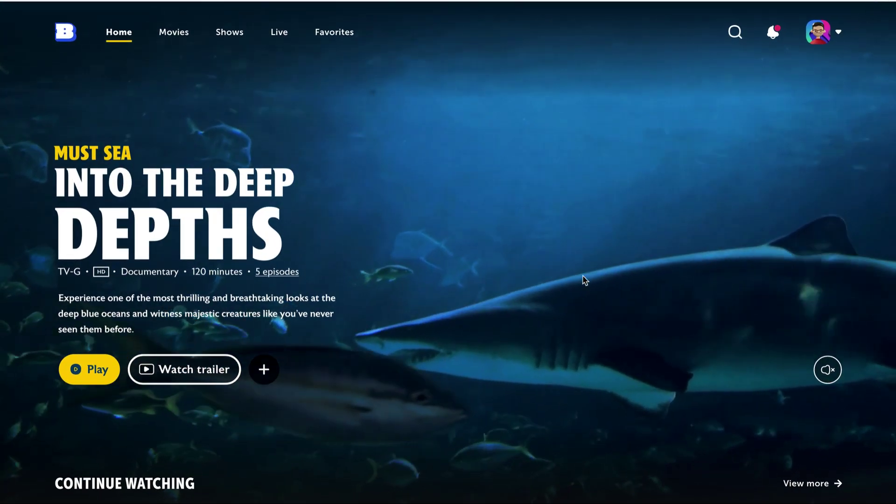
pyautogui.scroll(-5, 420, 424)
pyautogui.scroll(-12, 420, 423)
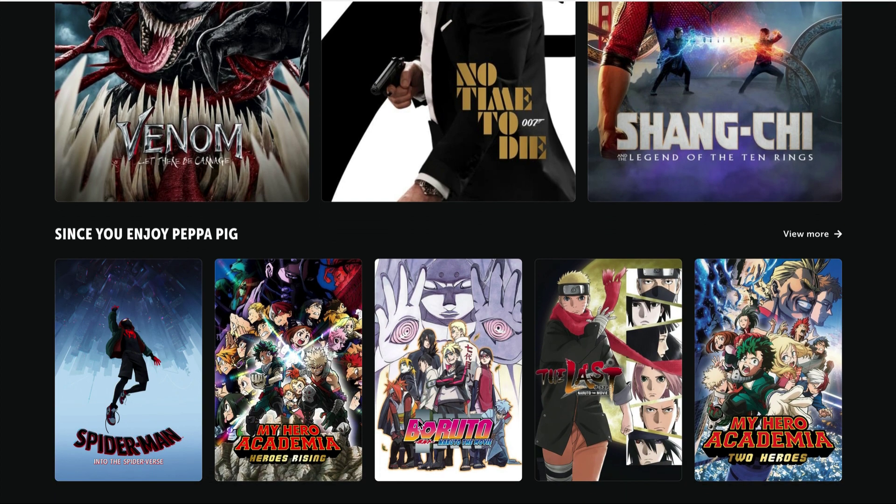
pyautogui.scroll(5, 421, 424)
pyautogui.scroll(-5, 420, 423)
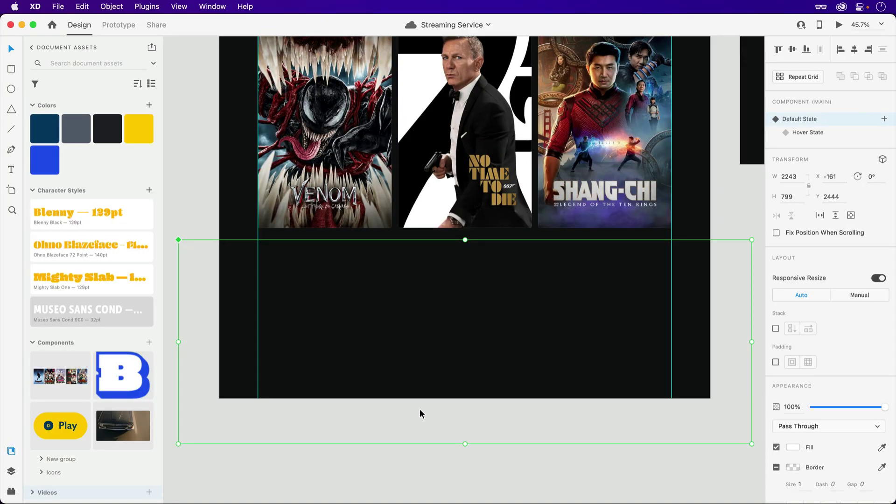
# - Combine the Blockbuster Hits heading, its View more link, the poster row and the Shows component below into a new component
pyautogui.scroll(3, 419, 413)
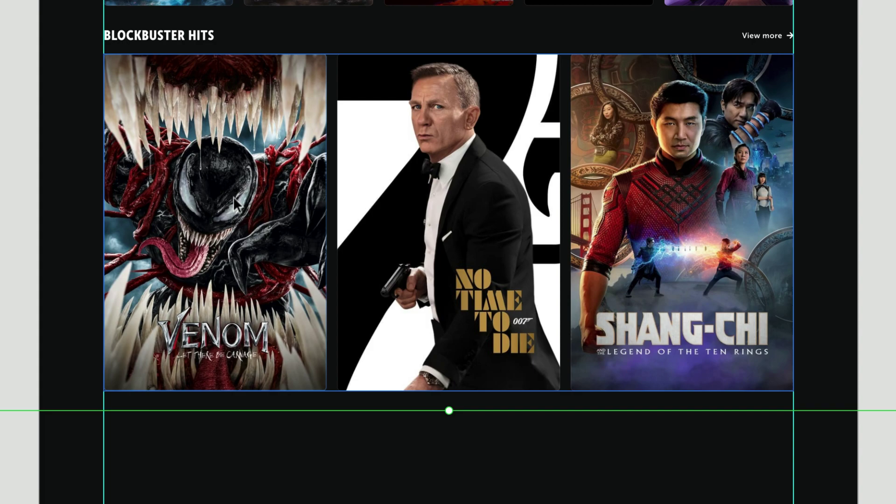
pyautogui.click(233, 197)
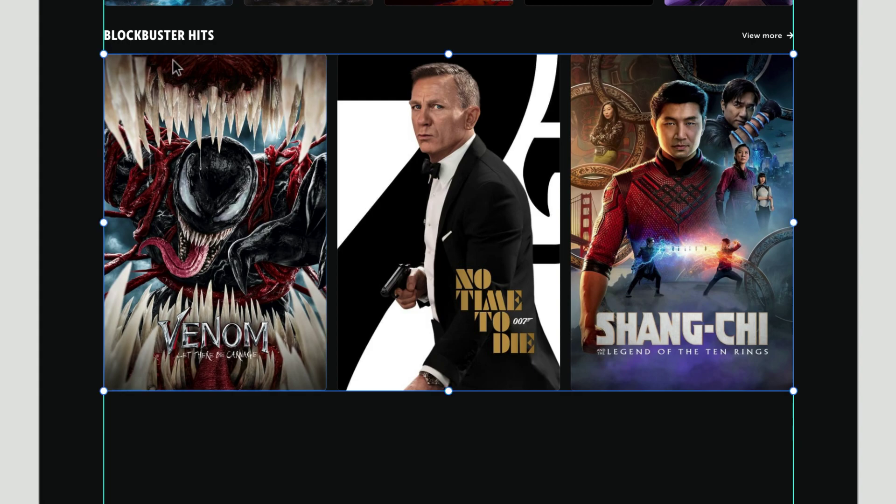
pyautogui.keyDown('shift'); pyautogui.click(179, 43); pyautogui.keyUp('shift')
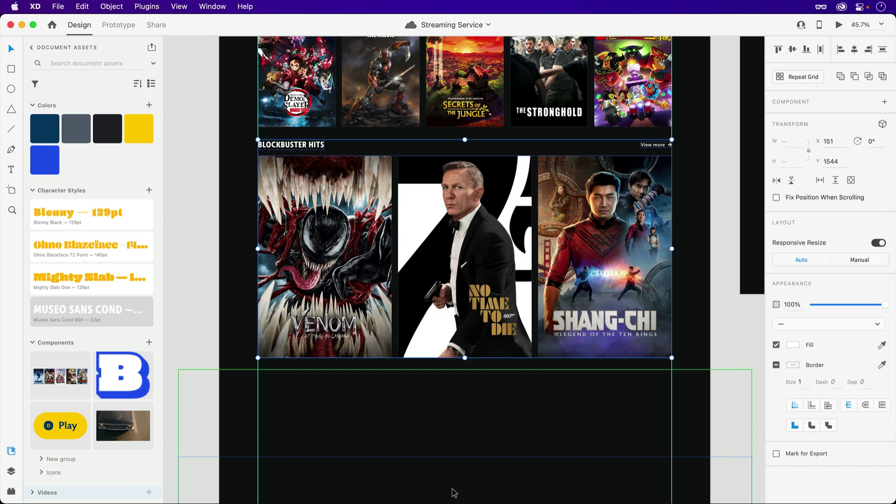
pyautogui.keyDown('shift'); pyautogui.click(455, 495); pyautogui.keyUp('shift')
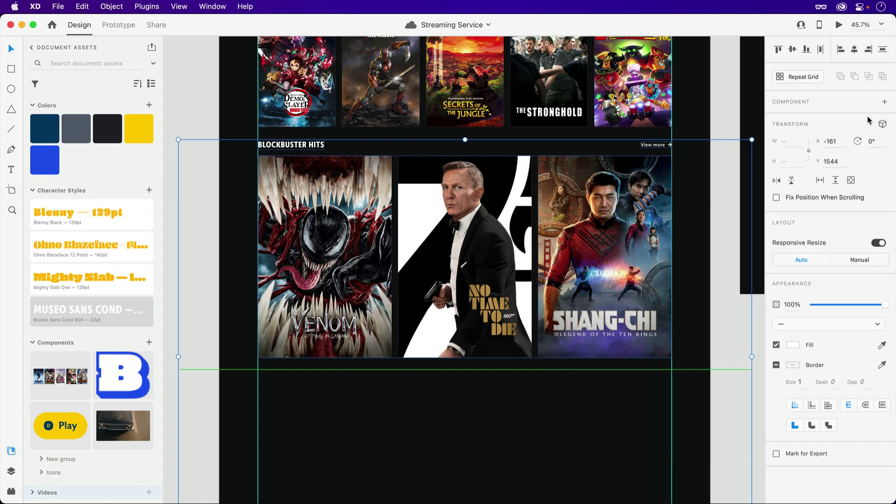
pyautogui.click(883, 103)
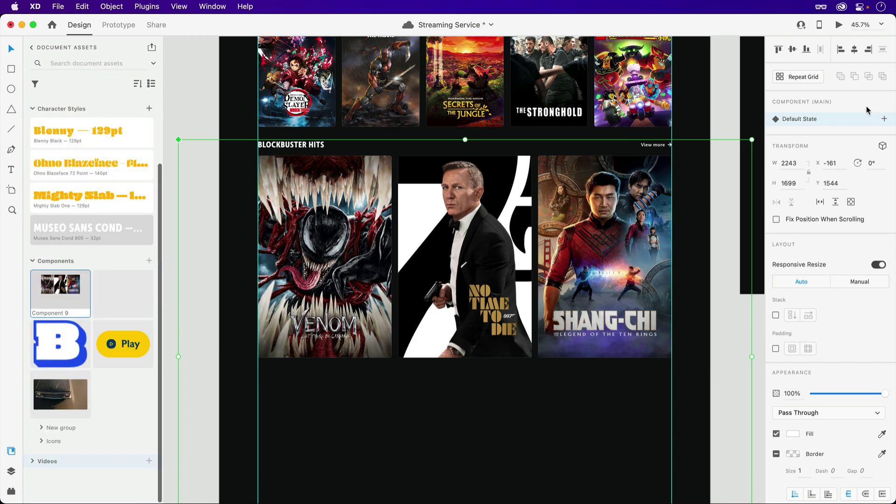
# - Rename the new component as Recommendations
pyautogui.doubleClick(44, 313)
pyautogui.write('R')
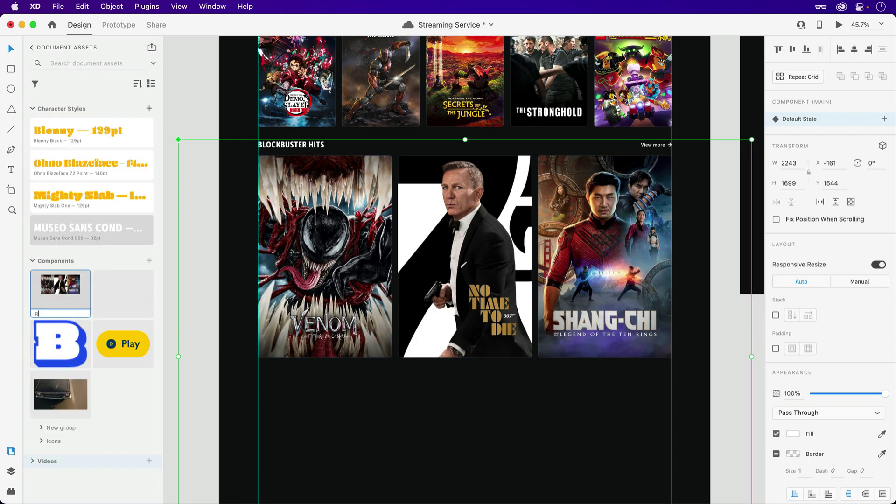
pyautogui.write('ecommendations')
pyautogui.press('Return')
# - In the Default State, spread the Blockbuster Hits heading and its View more link symmetrically outward past the vertical guides
pyautogui.doubleClick(297, 144)
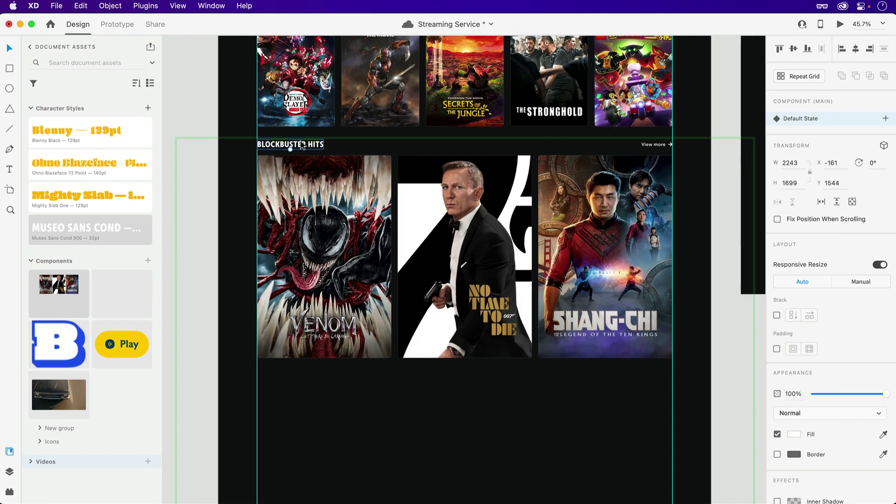
pyautogui.keyDown('shift'); pyautogui.click(660, 145); pyautogui.keyUp('shift')
pyautogui.press('alt')
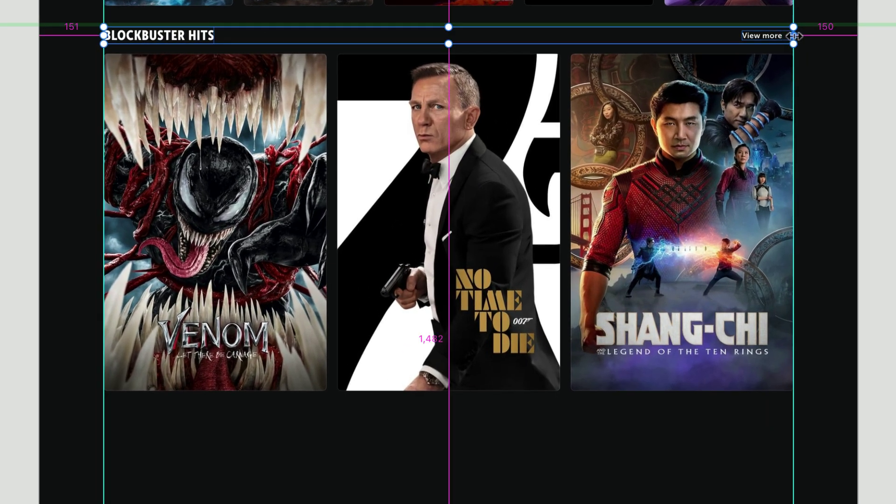
pyautogui.moveTo(793, 36); pyautogui.dragTo(895, 35)
# - Widen the Blockbuster Hits poster row symmetrically beyond the artboard edges and move it down, away from the heading
pyautogui.click(711, 151)
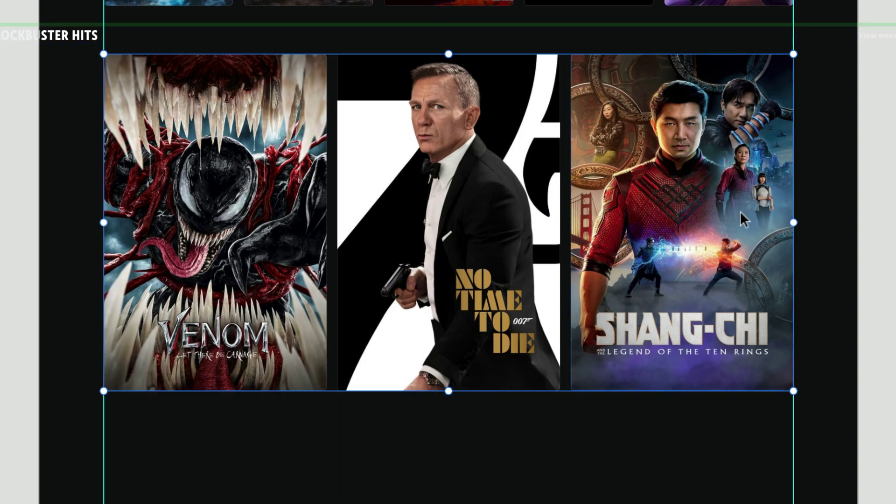
pyautogui.press('alt')
pyautogui.moveTo(794, 222); pyautogui.dragTo(895, 220)
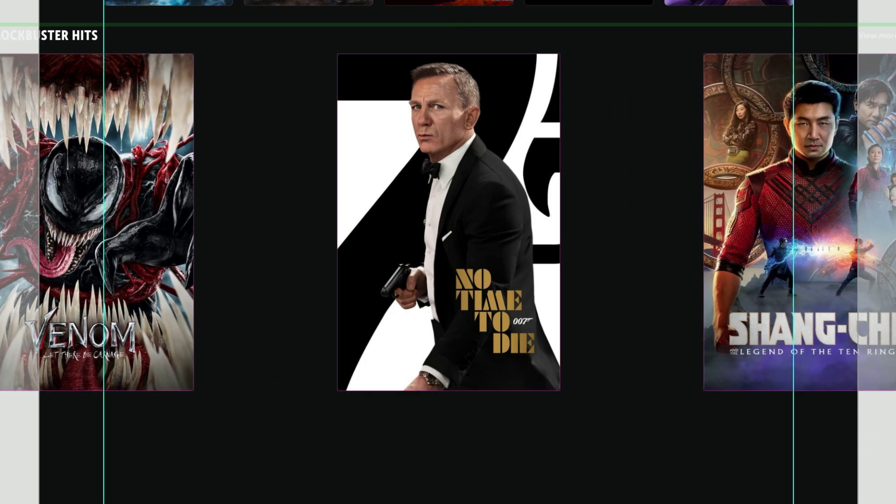
pyautogui.moveTo(502, 157); pyautogui.dragTo(495, 257)
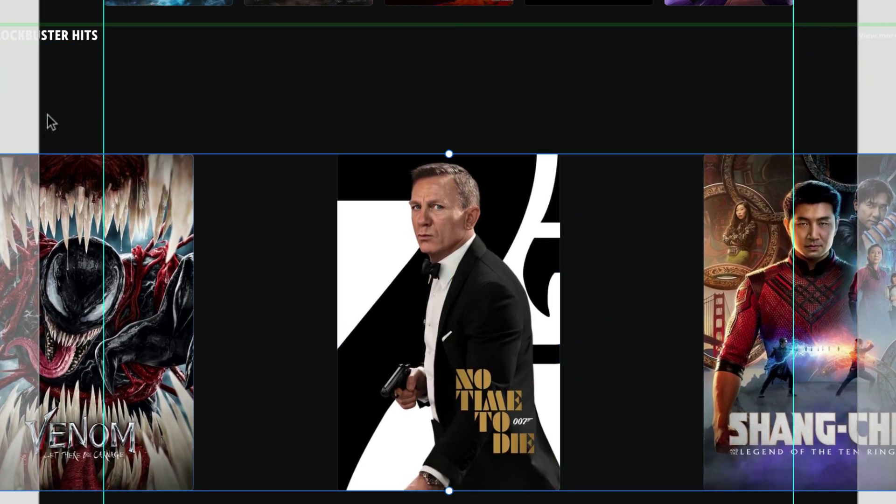
# - Set the opacity of the Blockbuster Hits heading, View more link and poster row to 0%
pyautogui.click(468, 54)
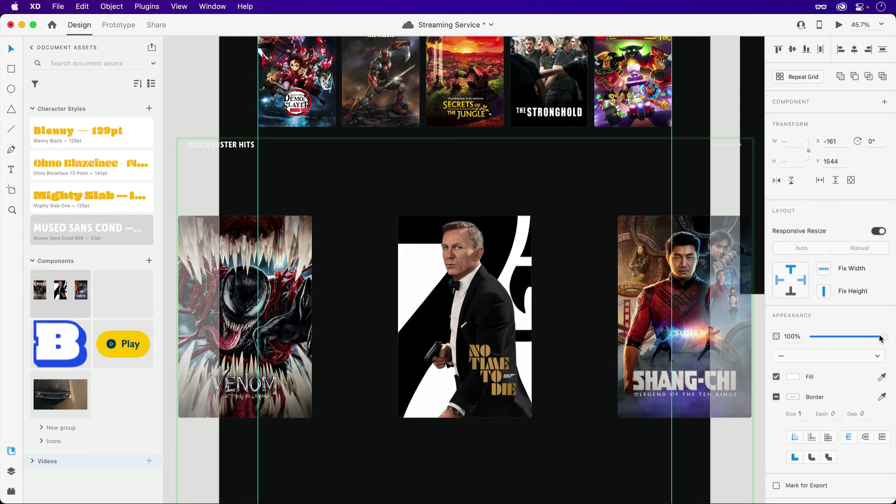
pyautogui.moveTo(886, 336); pyautogui.dragTo(808, 337)
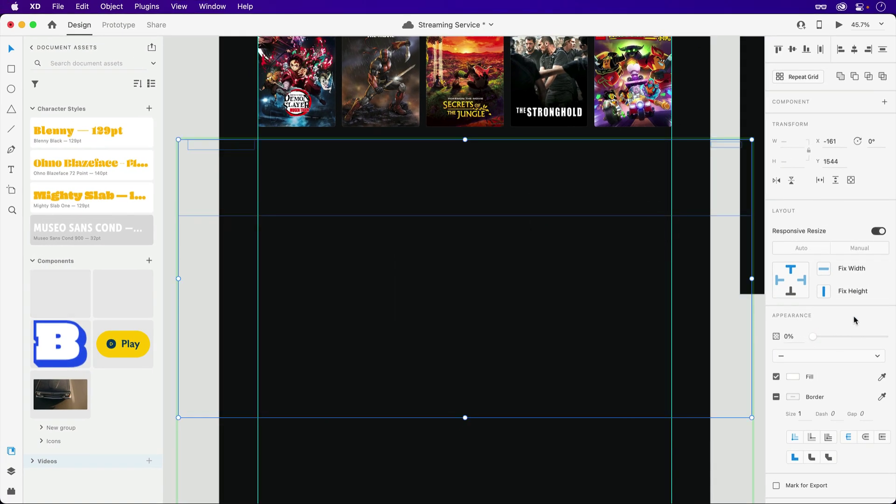
pyautogui.press('super+k')
# - Add a Hover State to the Recommendations component and set its heading, View more link and poster row to 100% opacity
pyautogui.click(884, 120)
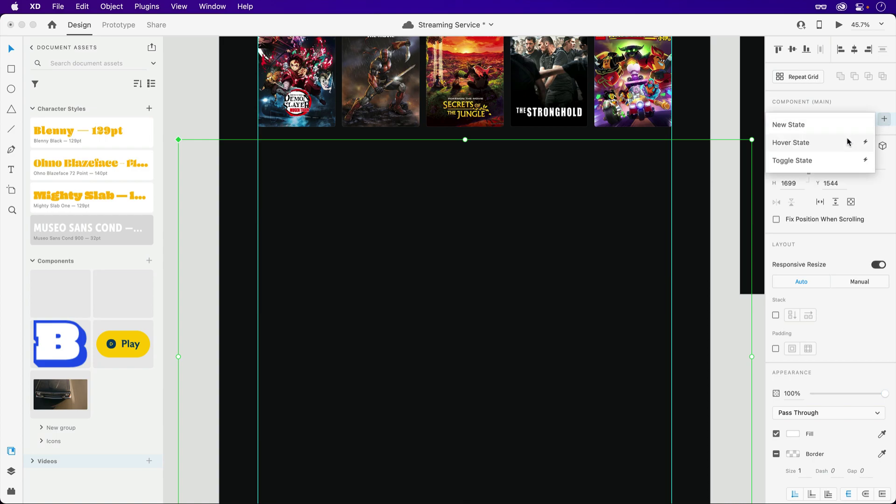
pyautogui.click(849, 143)
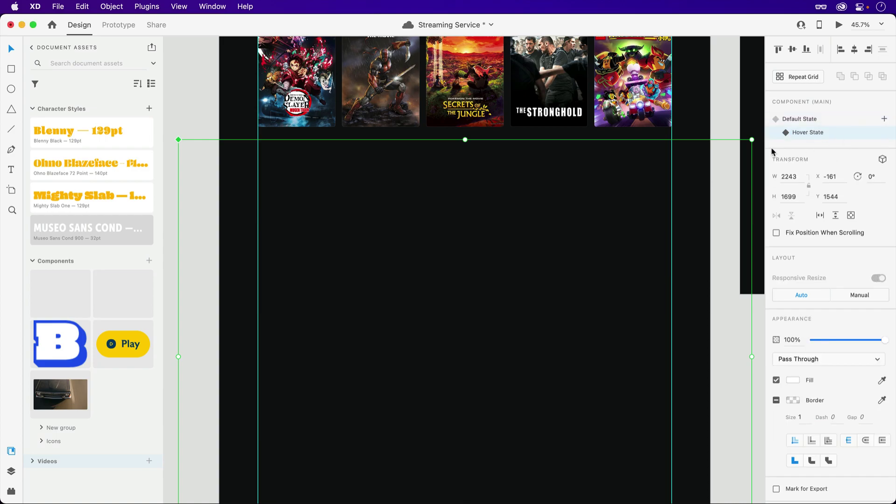
pyautogui.doubleClick(200, 145)
pyautogui.keyDown('shift'); pyautogui.click(721, 145); pyautogui.keyUp('shift')
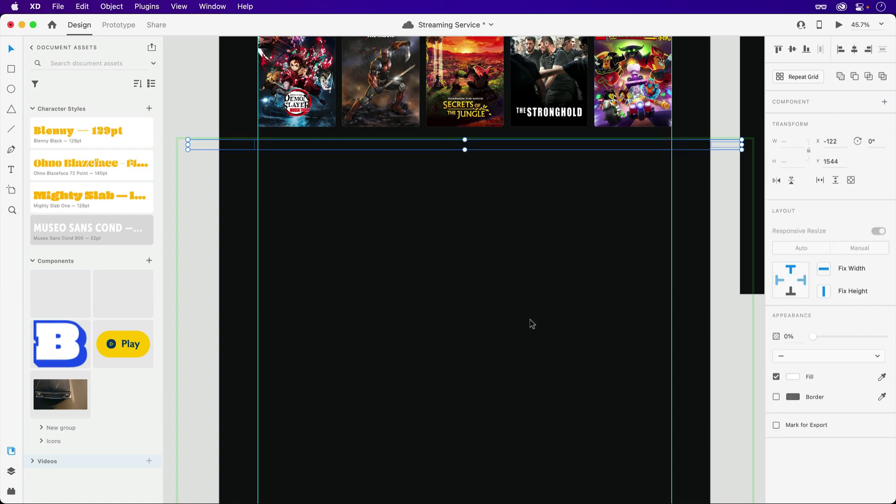
pyautogui.keyDown('shift'); pyautogui.click(462, 321); pyautogui.keyUp('shift')
pyautogui.press('0')
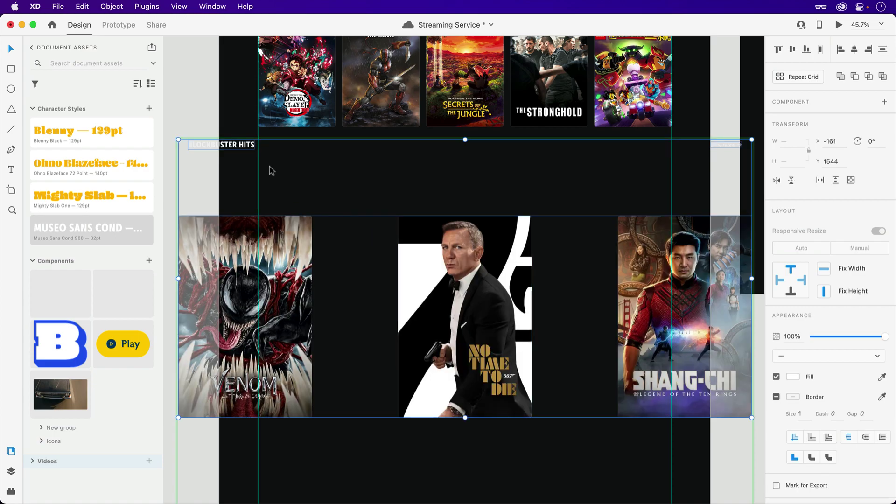
# - In the Hover State, pull the heading, View more link and poster row in to the vertical guides and raise the posters beneath the heading
pyautogui.doubleClick(241, 150)
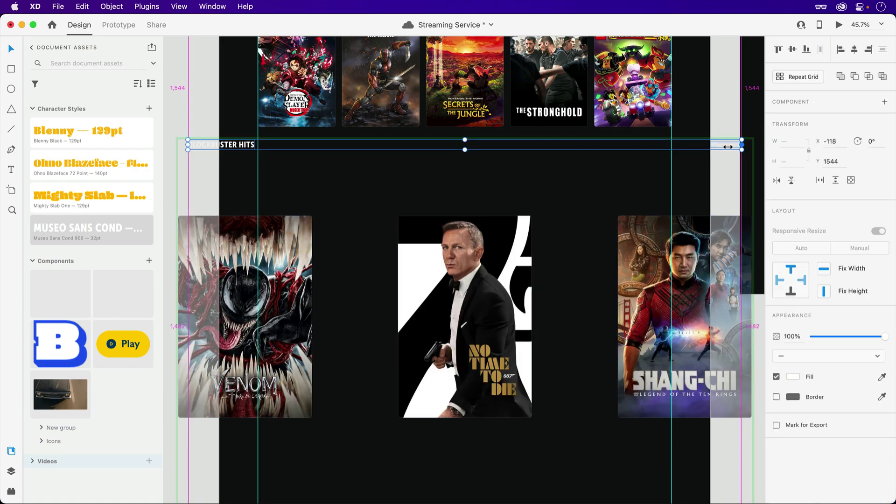
pyautogui.click(742, 317)
pyautogui.moveTo(743, 317); pyautogui.dragTo(662, 317)
pyautogui.moveTo(619, 270); pyautogui.dragTo(617, 246)
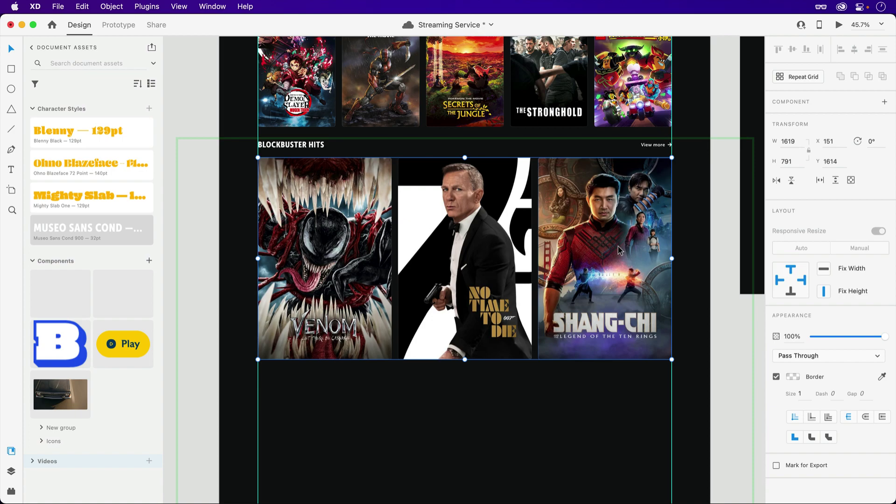
pyautogui.press('Escape')
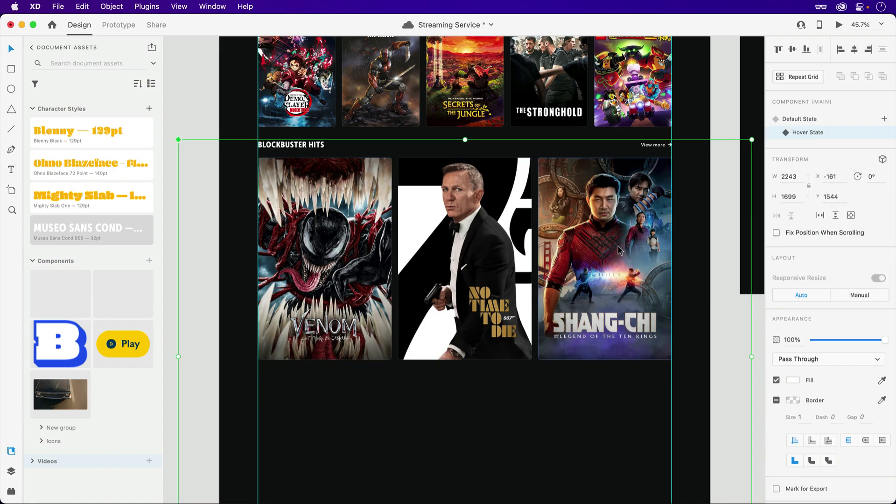
# - Switch the Recommendations component back to its Default State and preview the Home page, checking how both lower rows reveal on scroll
pyautogui.click(838, 119)
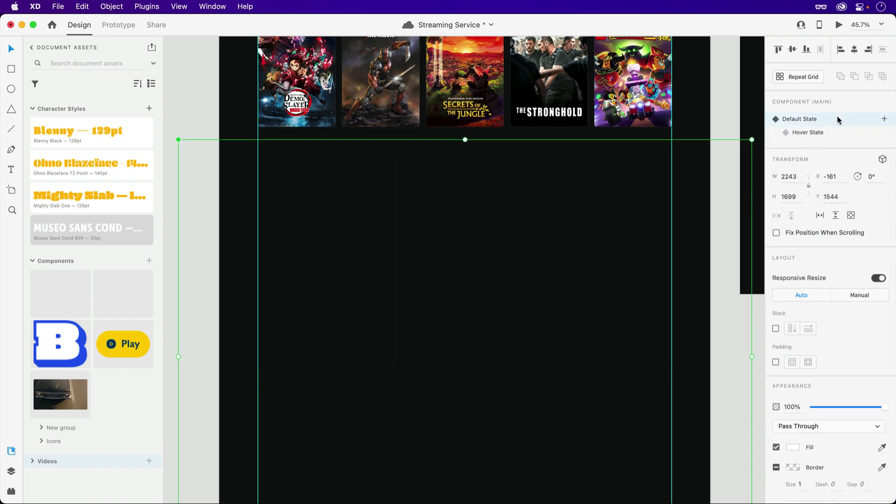
pyautogui.click(839, 26)
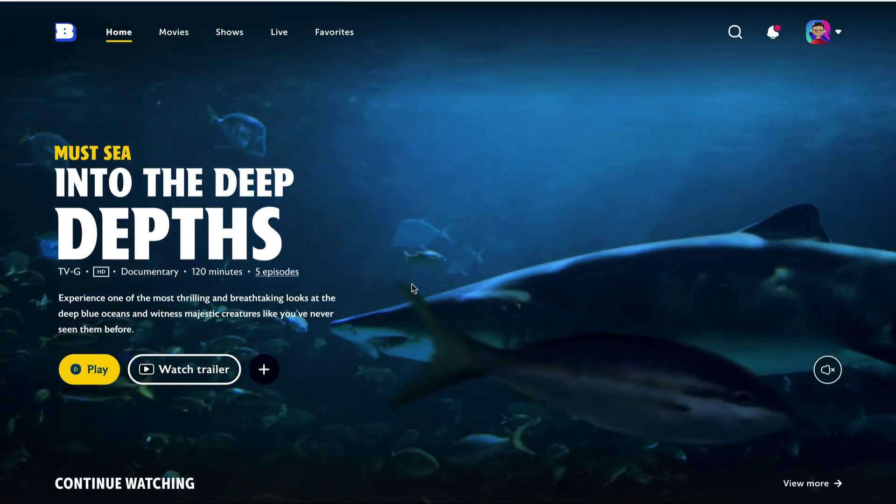
pyautogui.scroll(-6, 412, 288)
pyautogui.scroll(-5, 413, 288)
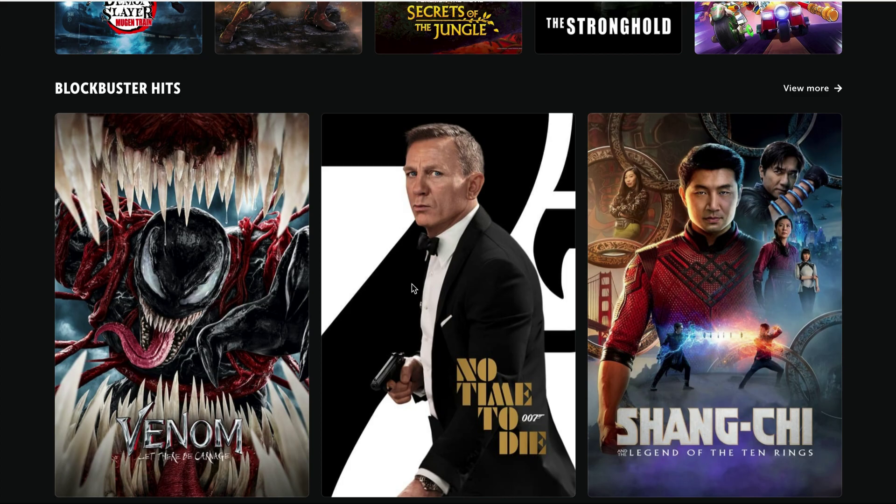
pyautogui.scroll(-6, 412, 286)
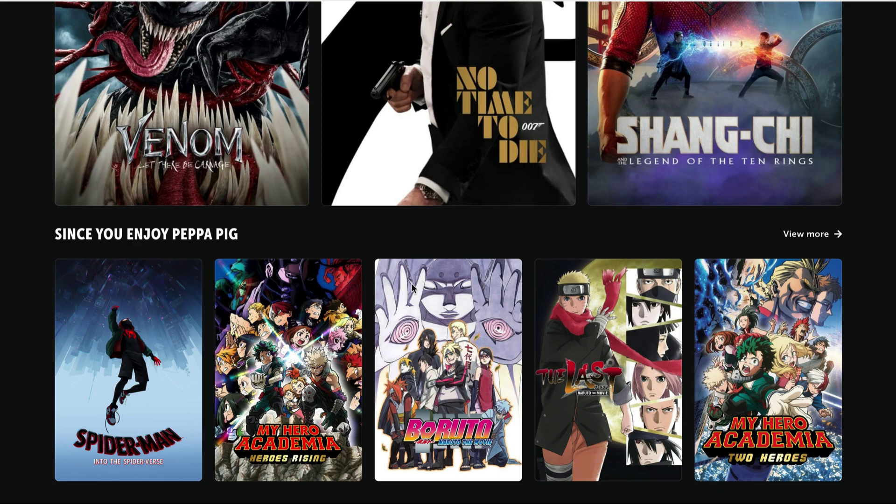
pyautogui.scroll(6, 412, 284)
pyautogui.scroll(5, 412, 287)
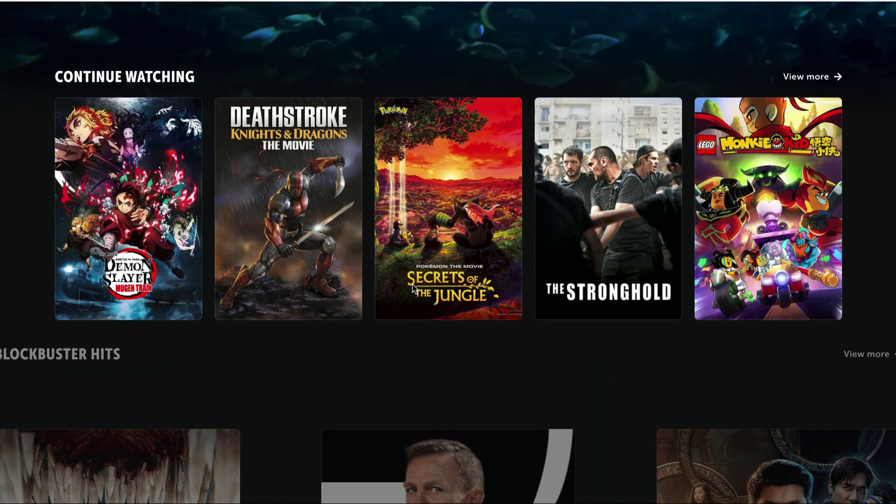
pyautogui.scroll(-6, 413, 285)
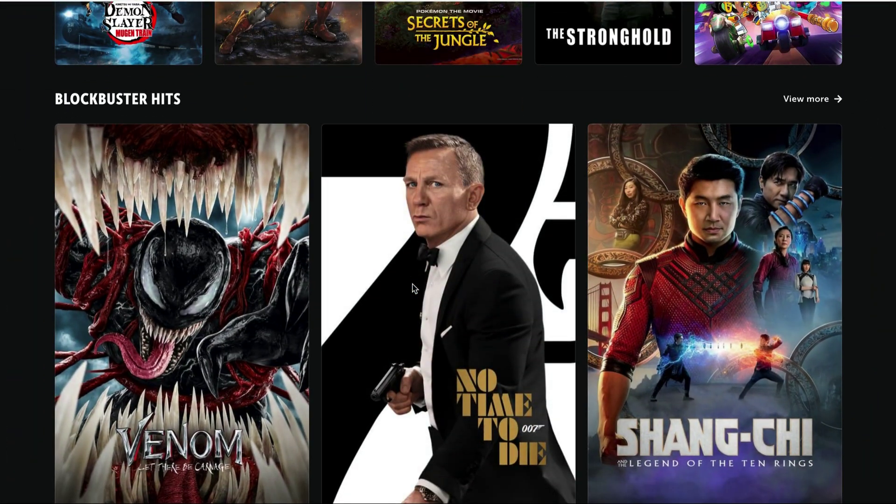
pyautogui.scroll(-6, 413, 286)
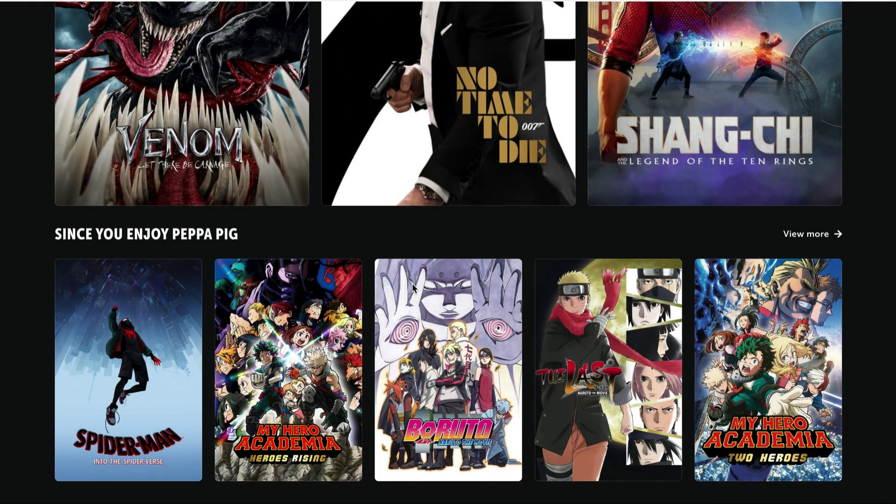